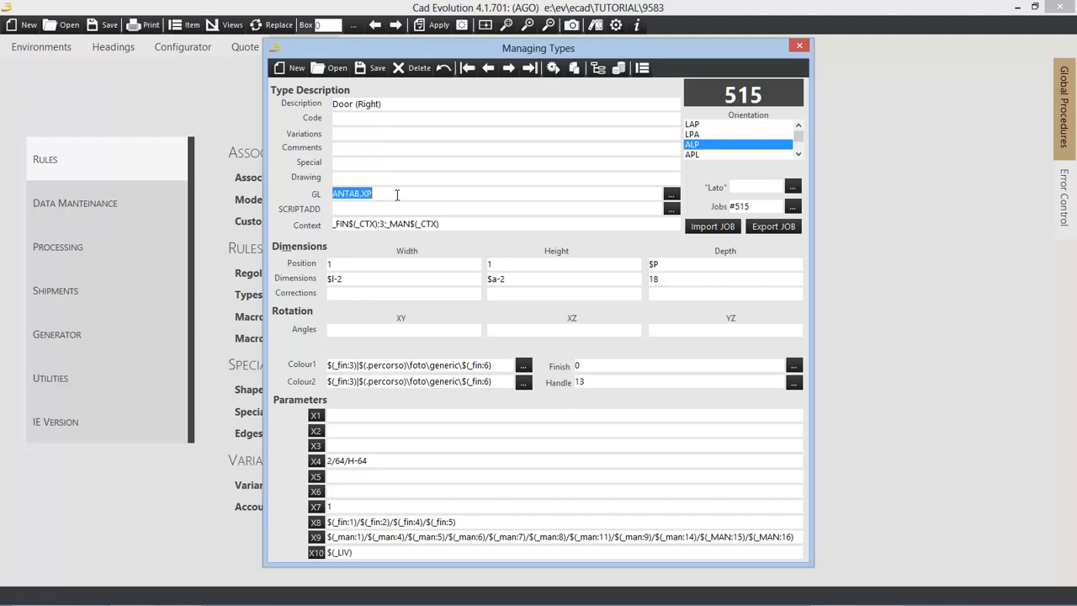
Examine the position, dimension, handle and X4 parameter values of the Door (Right) type.
{"action": "left_click", "coordinate": [387, 269]}
{"action": "left_click", "coordinate": [376, 280]}
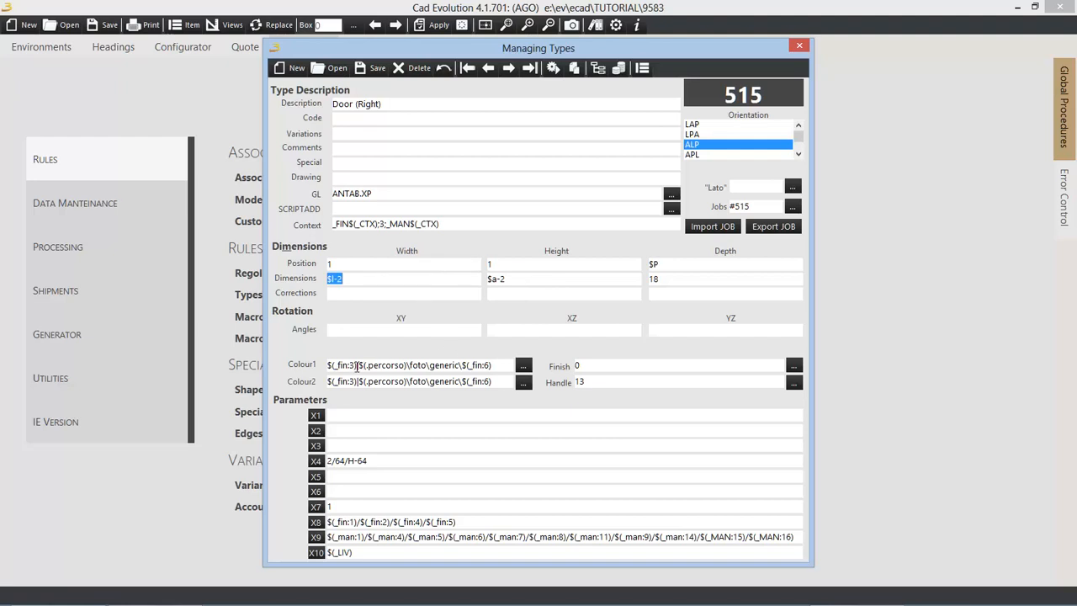
{"action": "double_click", "coordinate": [587, 381]}
{"action": "left_click", "coordinate": [589, 294]}
{"action": "double_click", "coordinate": [380, 461]}
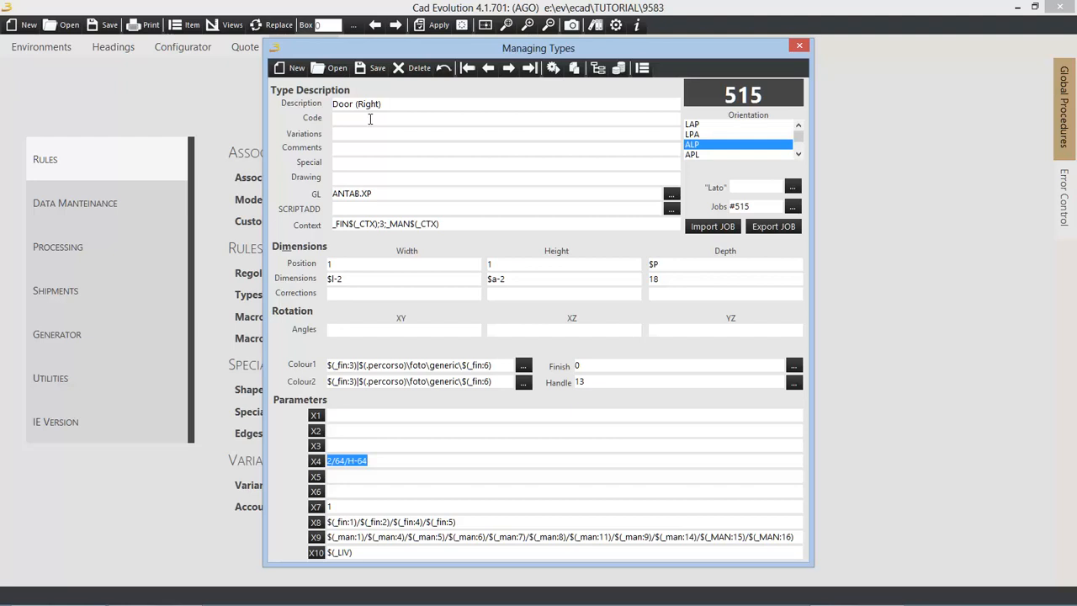
Browse through the types following Door (Right), examining the handle and finish values of the doors and drawer fronts.
{"action": "left_click", "coordinate": [508, 69]}
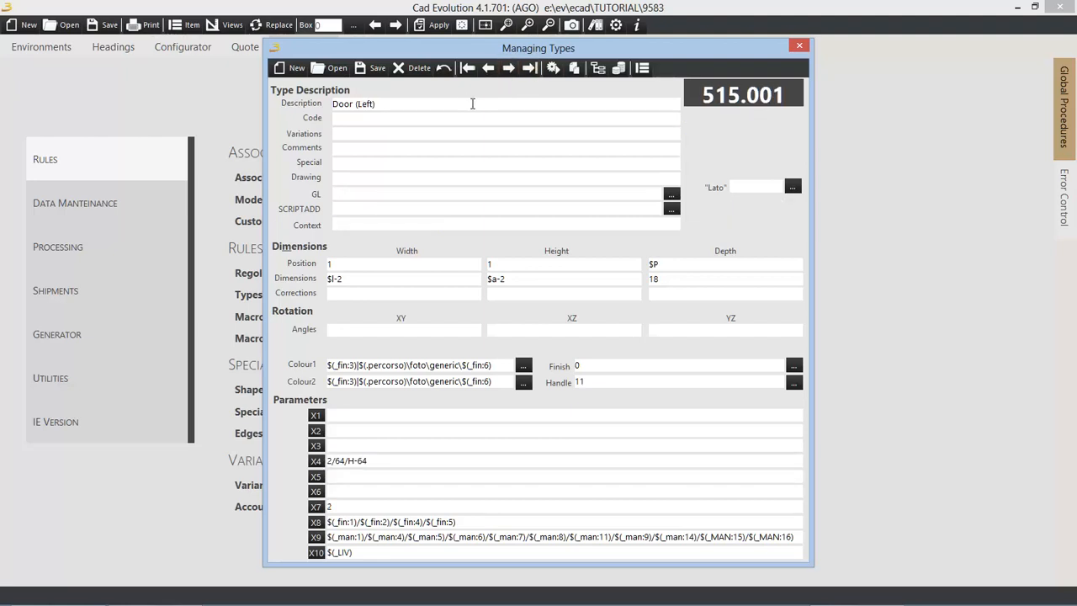
{"action": "double_click", "coordinate": [600, 382]}
{"action": "left_click", "coordinate": [509, 71]}
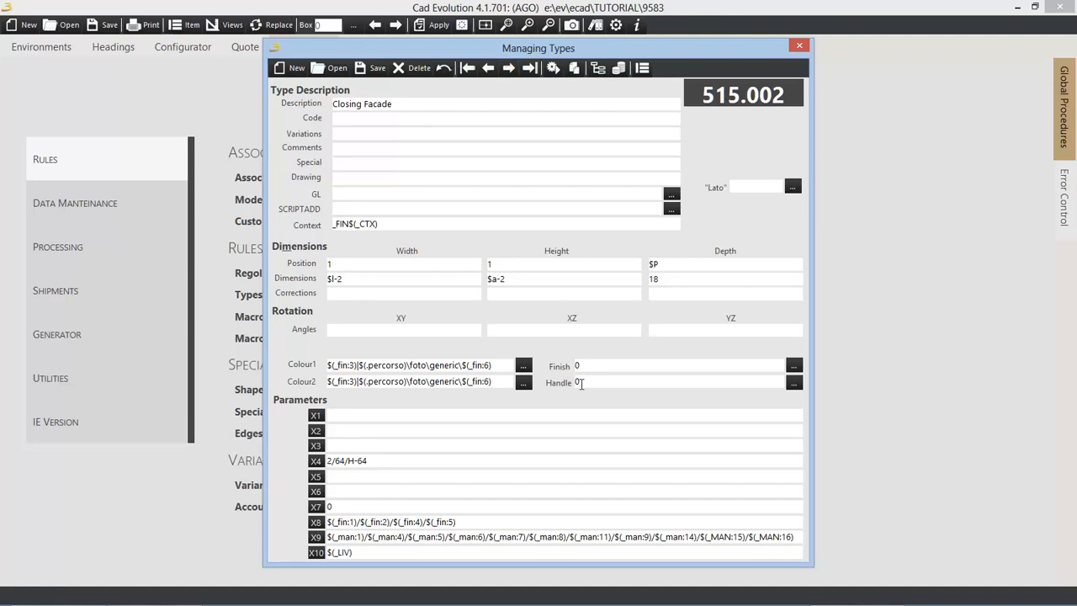
{"action": "left_click", "coordinate": [511, 71]}
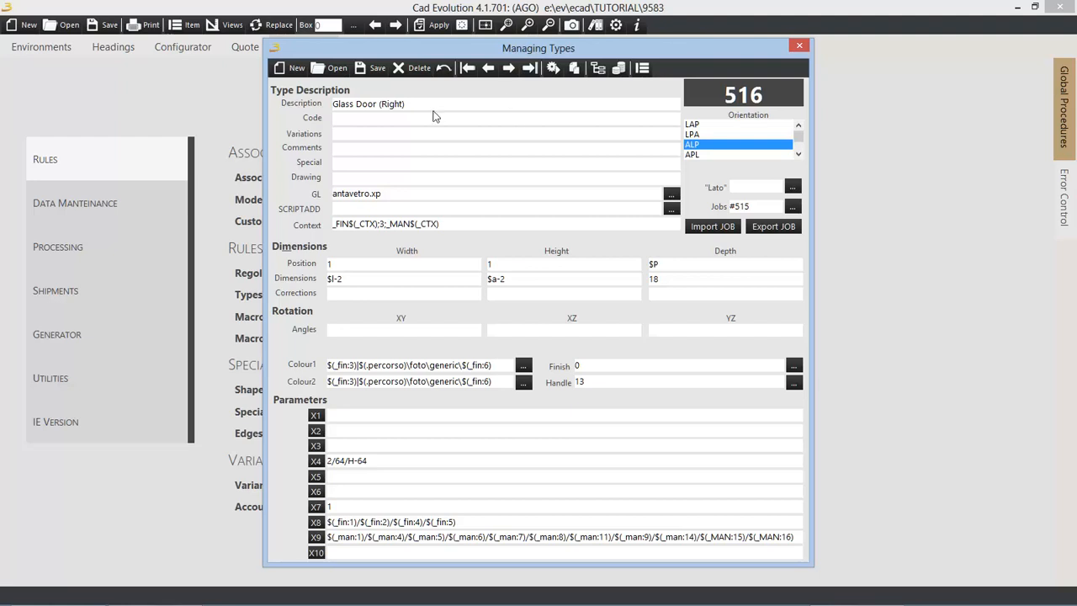
{"action": "left_click", "coordinate": [508, 68]}
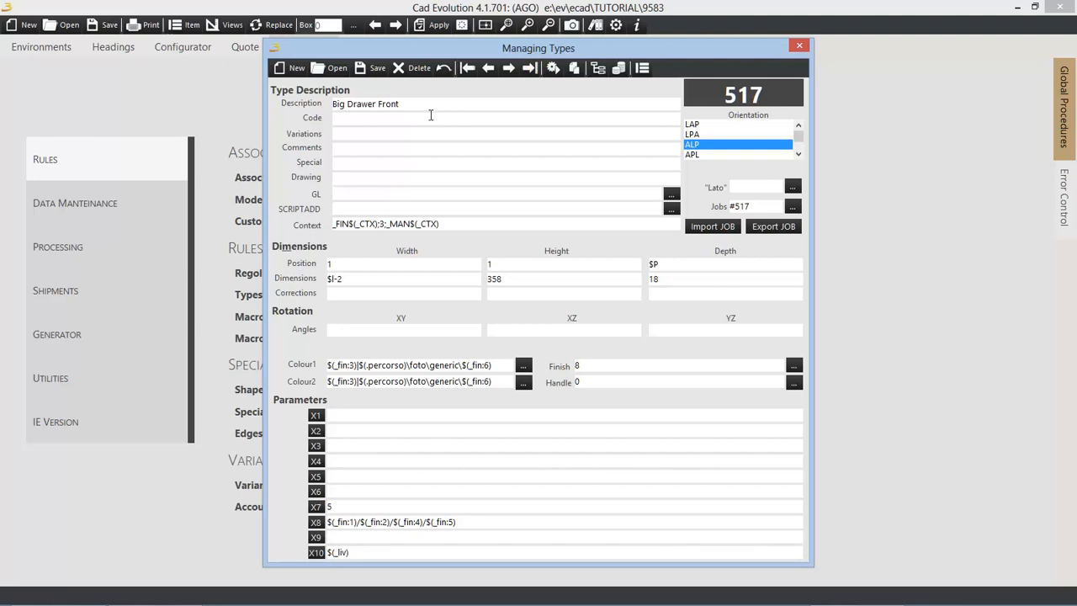
{"action": "double_click", "coordinate": [589, 365]}
{"action": "left_click", "coordinate": [509, 67]}
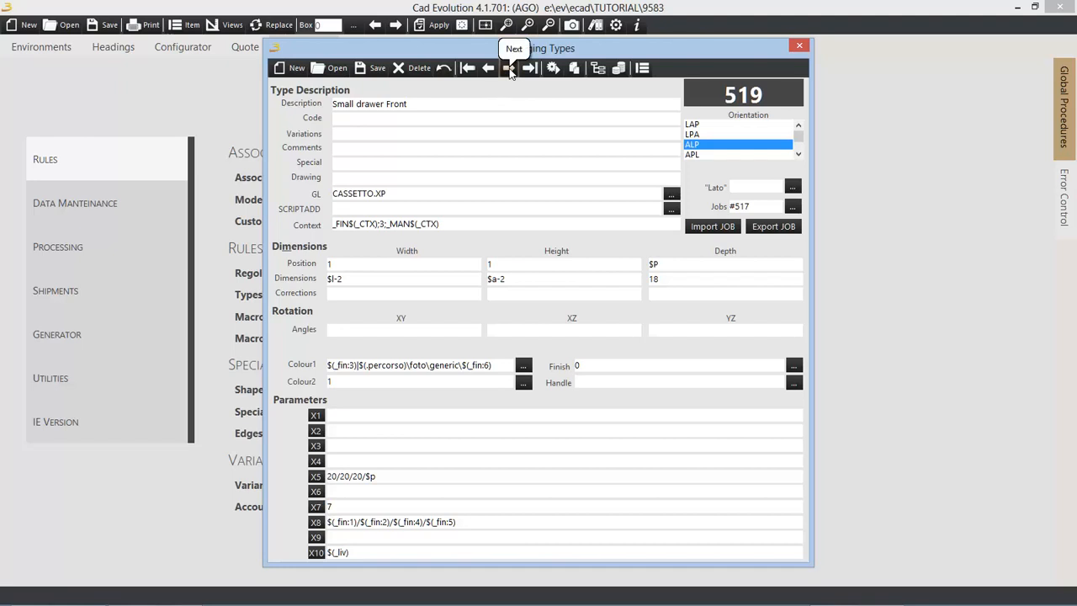
{"action": "left_click", "coordinate": [509, 68]}
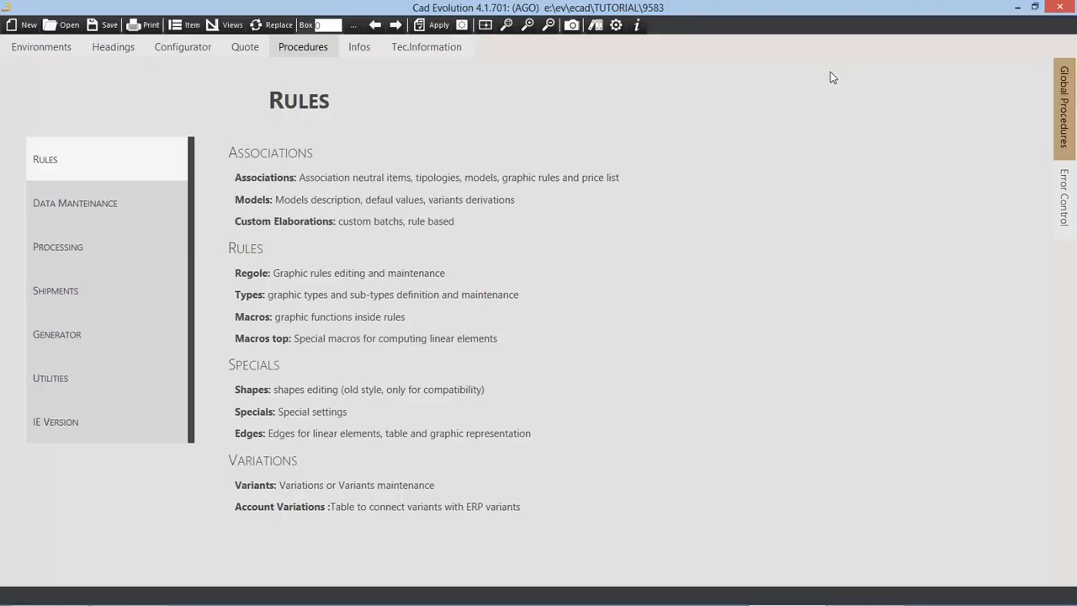
In the Special Settings type groups, define a countertop row with countertop type 525 (TOP), incidence type 555 (Subtraction Processing) and description Top.
{"action": "left_click", "coordinate": [259, 413]}
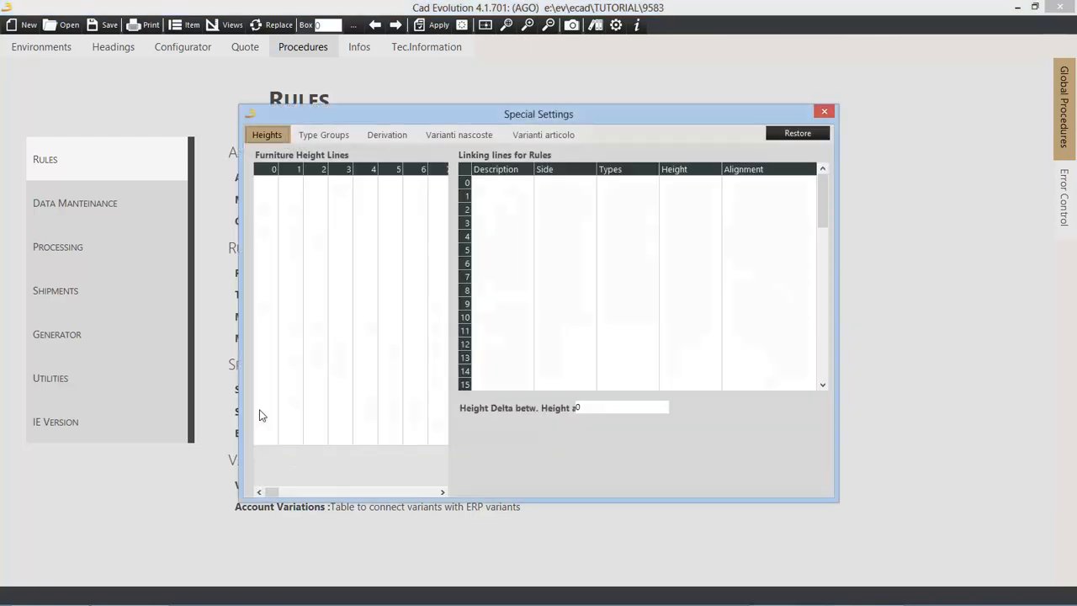
{"action": "left_click", "coordinate": [330, 135]}
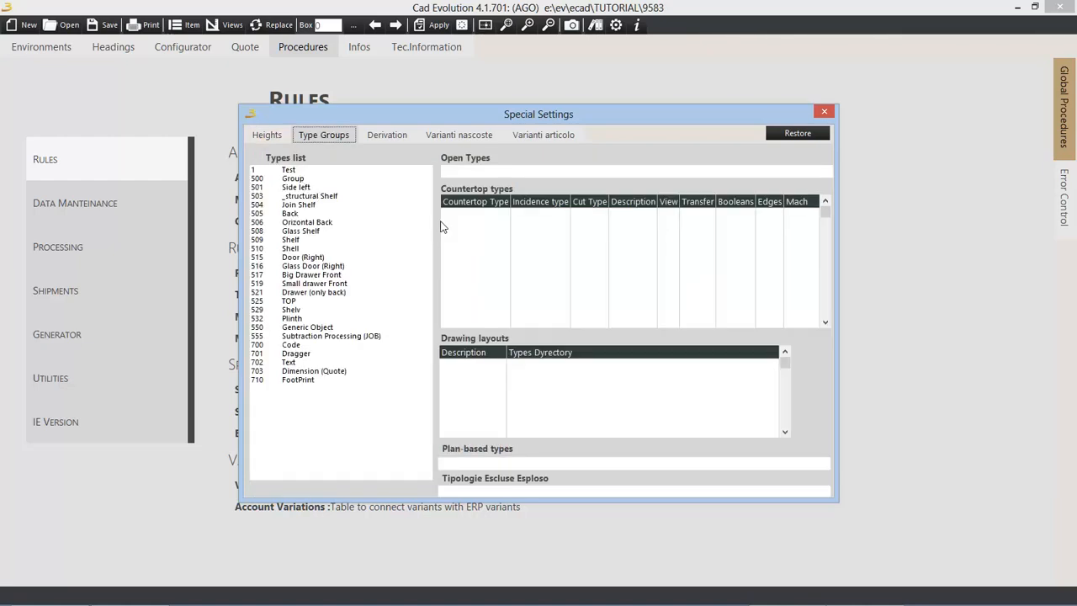
{"action": "left_click", "coordinate": [479, 223]}
{"action": "double_click", "coordinate": [276, 300]}
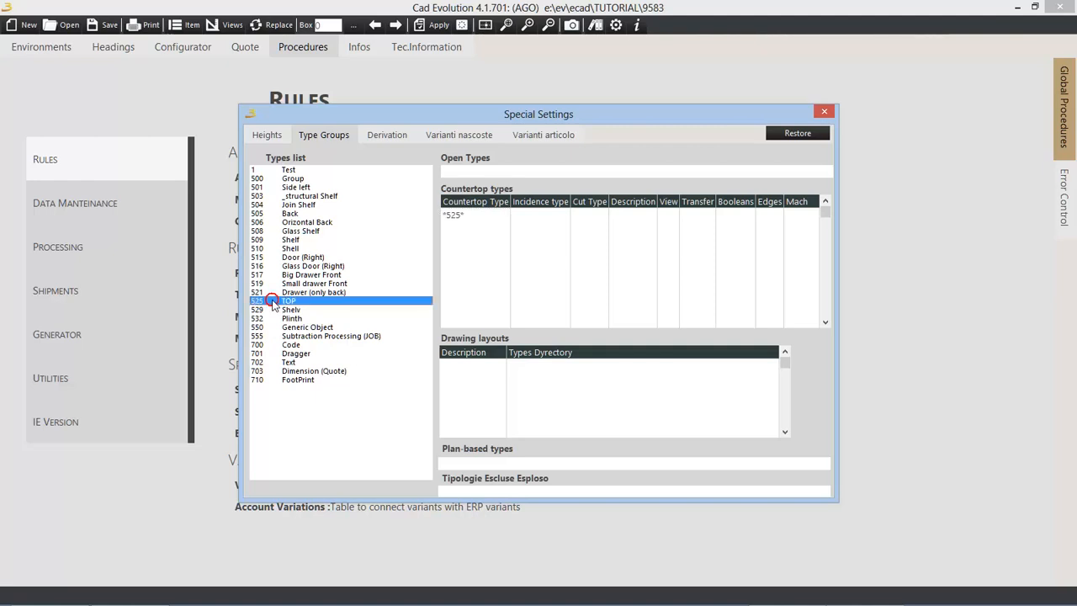
{"action": "left_click", "coordinate": [532, 215]}
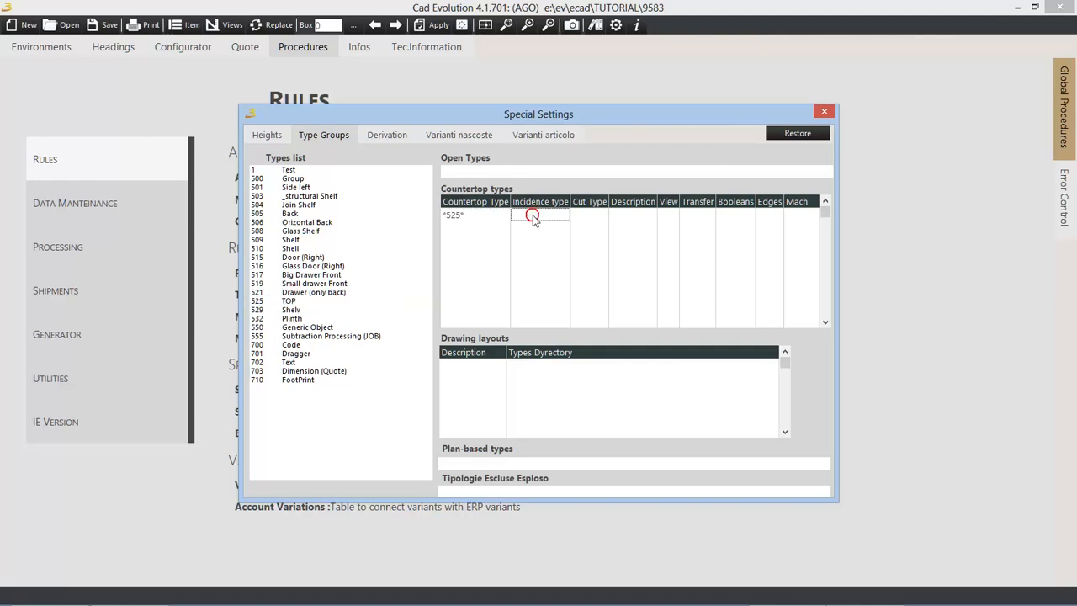
{"action": "double_click", "coordinate": [286, 336]}
{"action": "left_click", "coordinate": [623, 217]}
{"action": "type", "text": "Top"}
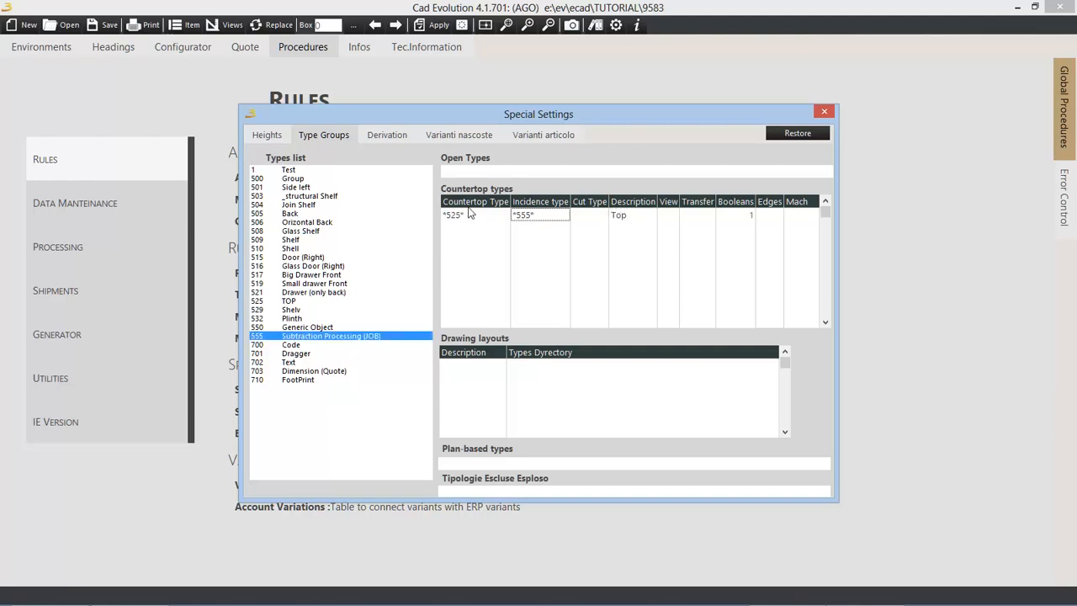
Add type 529 (Shelv) to the countertop types of the Top row.
{"action": "left_click", "coordinate": [586, 217]}
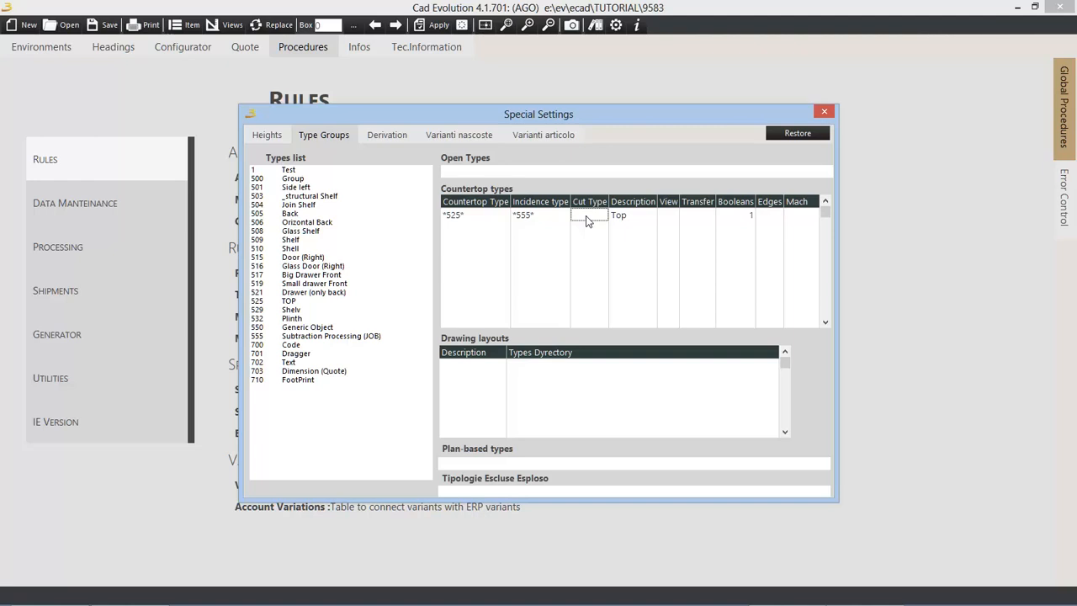
{"action": "left_click", "coordinate": [767, 218]}
{"action": "left_click", "coordinate": [697, 216]}
{"action": "left_click", "coordinate": [460, 217]}
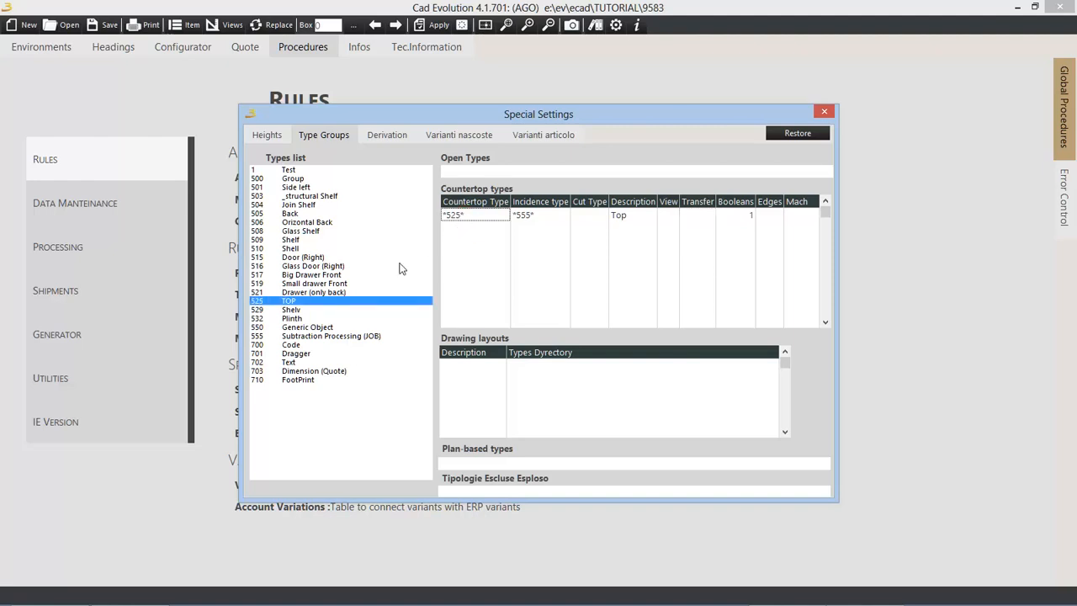
{"action": "left_click", "coordinate": [295, 310], "text": "ctrl"}
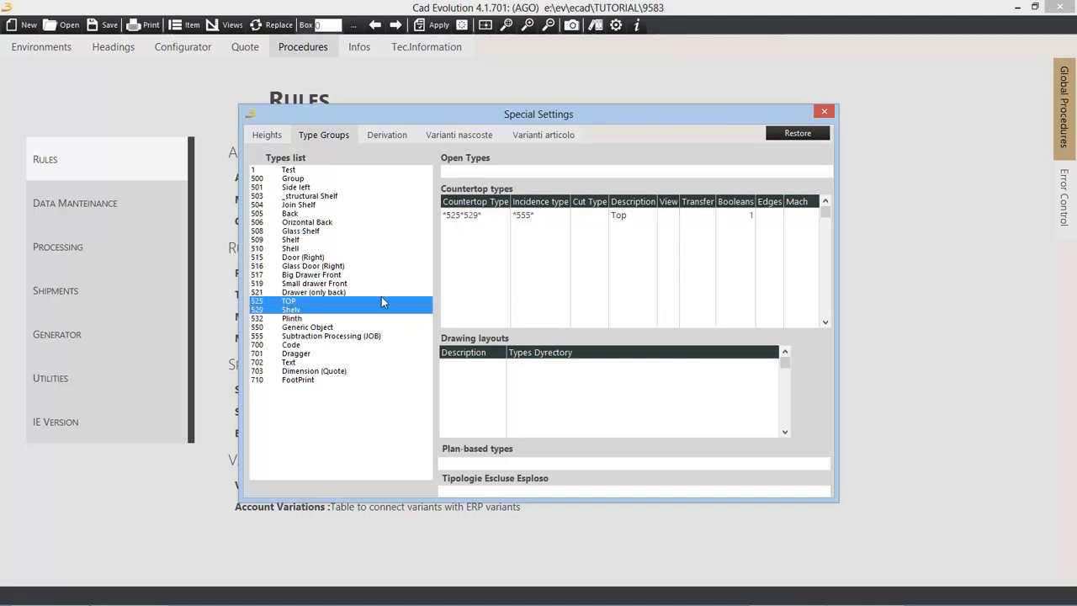
Insert 3000 in front of the Top row's countertop types so the entry reads 3000*525*529*.
{"action": "left_click", "coordinate": [446, 216]}
{"action": "left_click", "coordinate": [444, 216]}
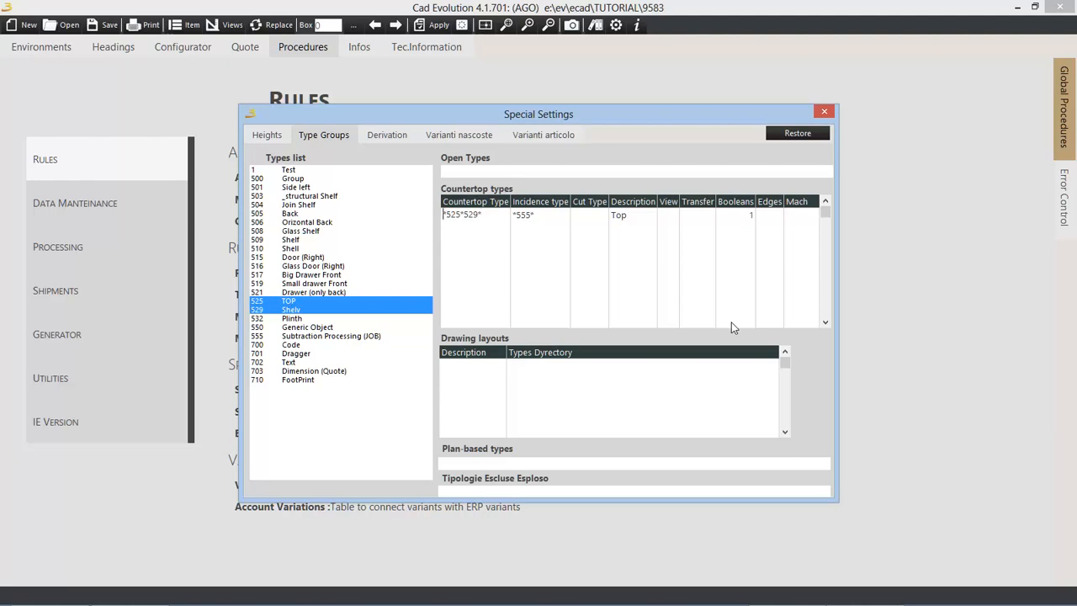
{"action": "type", "text": "3000"}
{"action": "key", "text": "Return"}
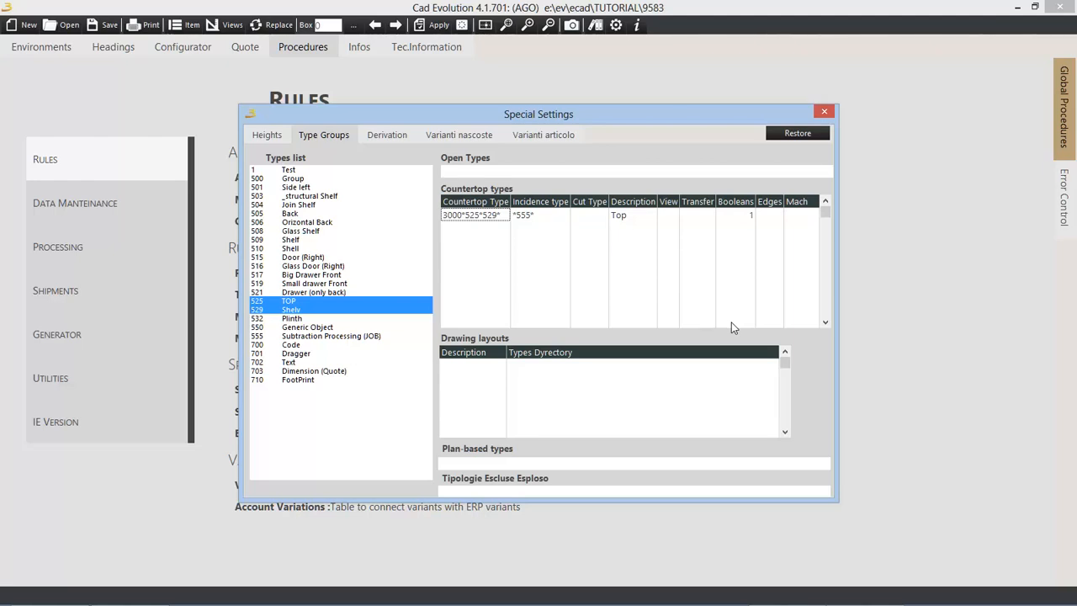
Change the prefix of the Top row's countertop types to the letter A, giving A*525*529*.
{"action": "left_click", "coordinate": [458, 216]}
{"action": "double_click", "coordinate": [448, 214]}
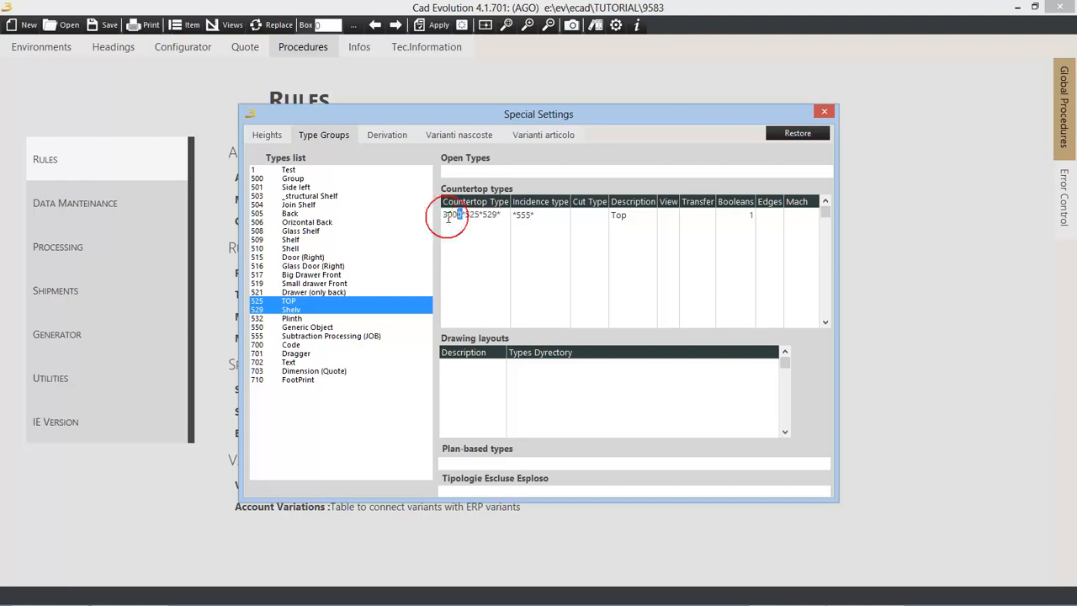
{"action": "type", "text": "a"}
{"action": "key", "text": "BackSpace"}
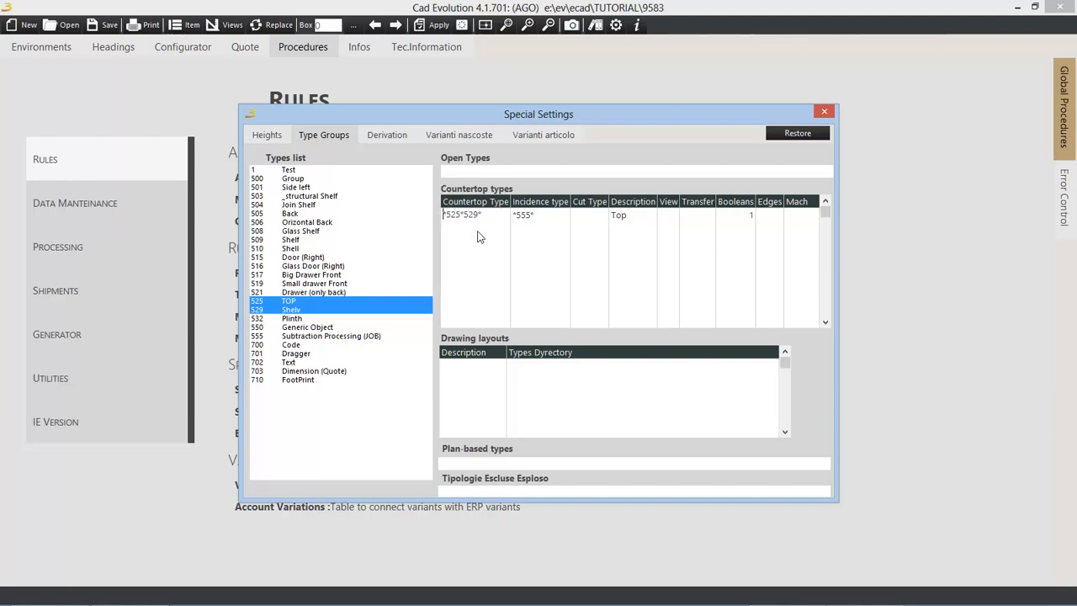
{"action": "type", "text": "A"}
{"action": "key", "text": "Return"}
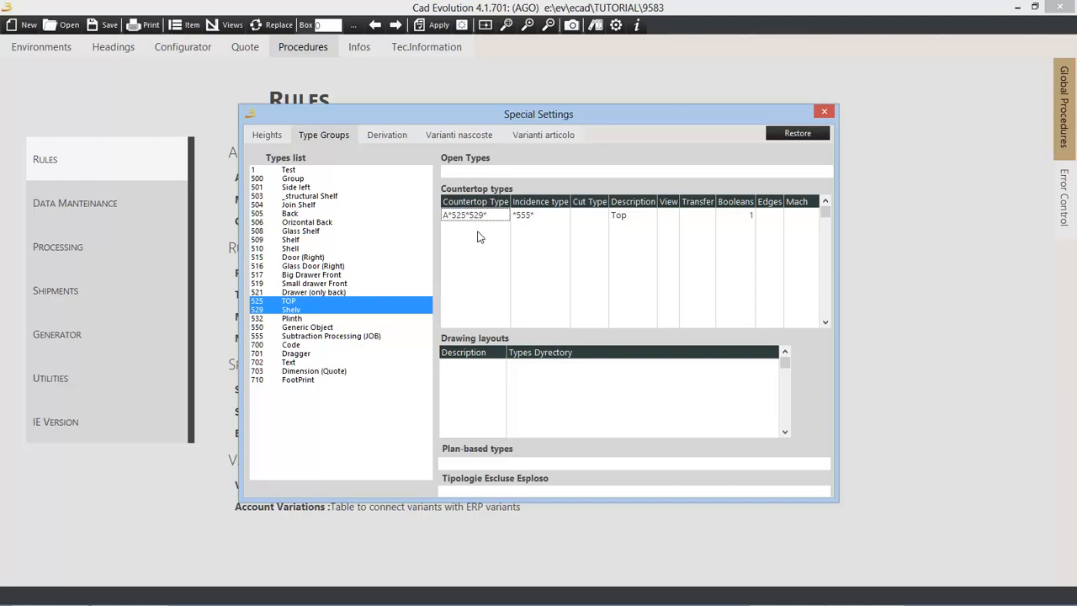
{"action": "left_click", "coordinate": [490, 215]}
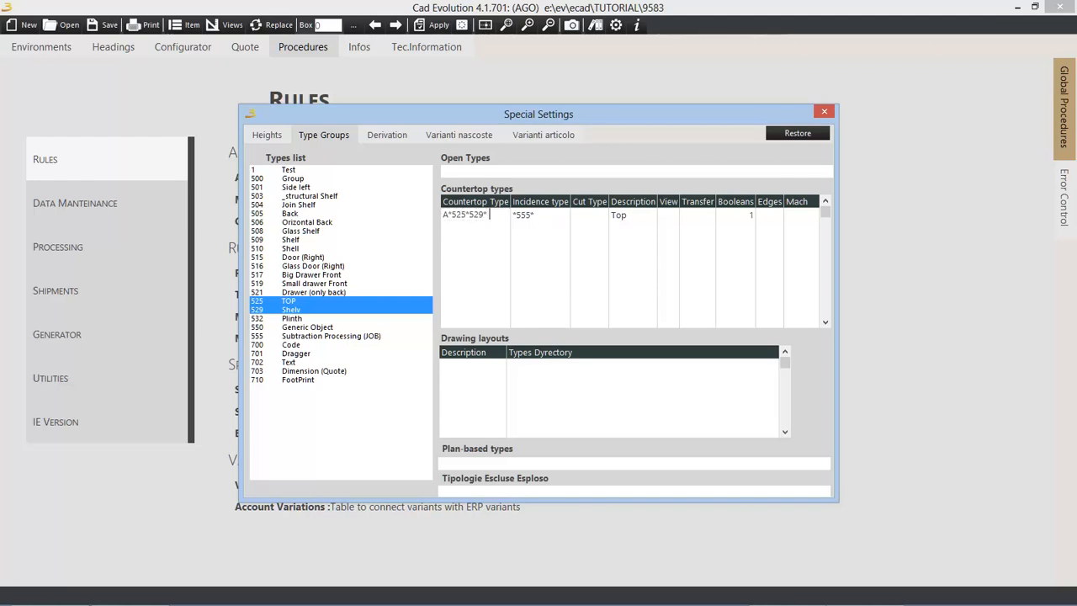
{"action": "left_click", "coordinate": [478, 237]}
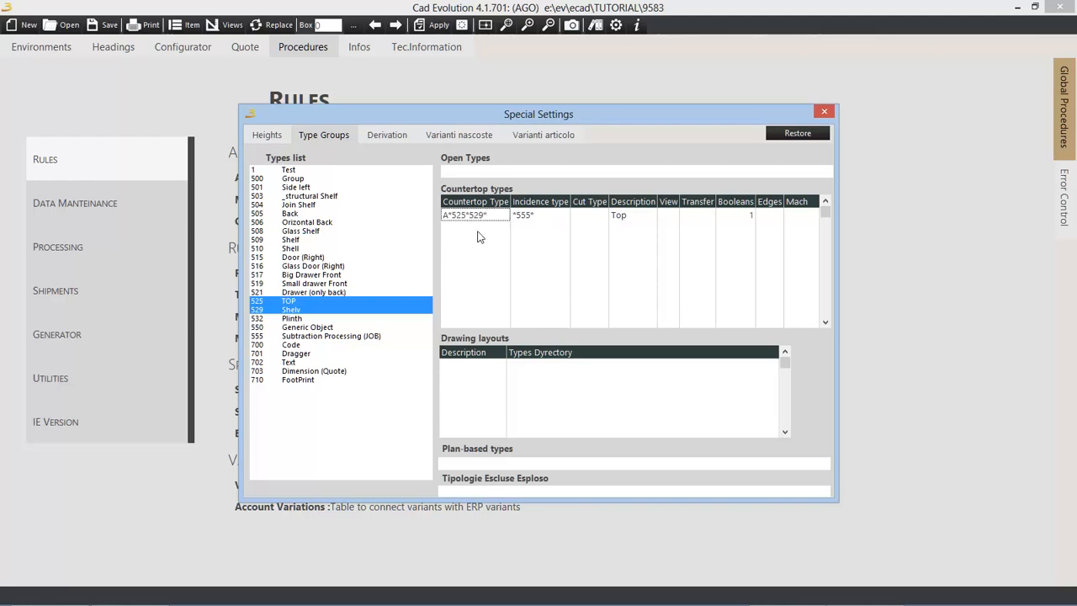
Set the prefix of the Top row's countertop types to 3000 in place of the letter.
{"action": "key", "text": "F2"}
{"action": "key", "text": "BackSpace"}
{"action": "type", "text": "T"}
{"action": "key", "text": "BackSpace"}
{"action": "type", "text": "3000"}
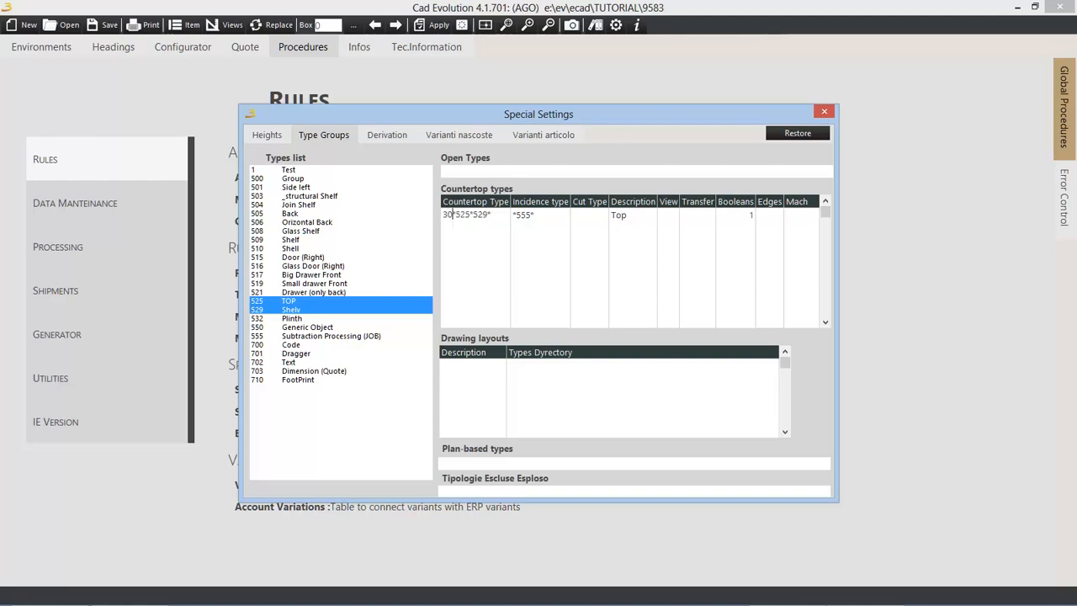
{"action": "left_click", "coordinate": [478, 237]}
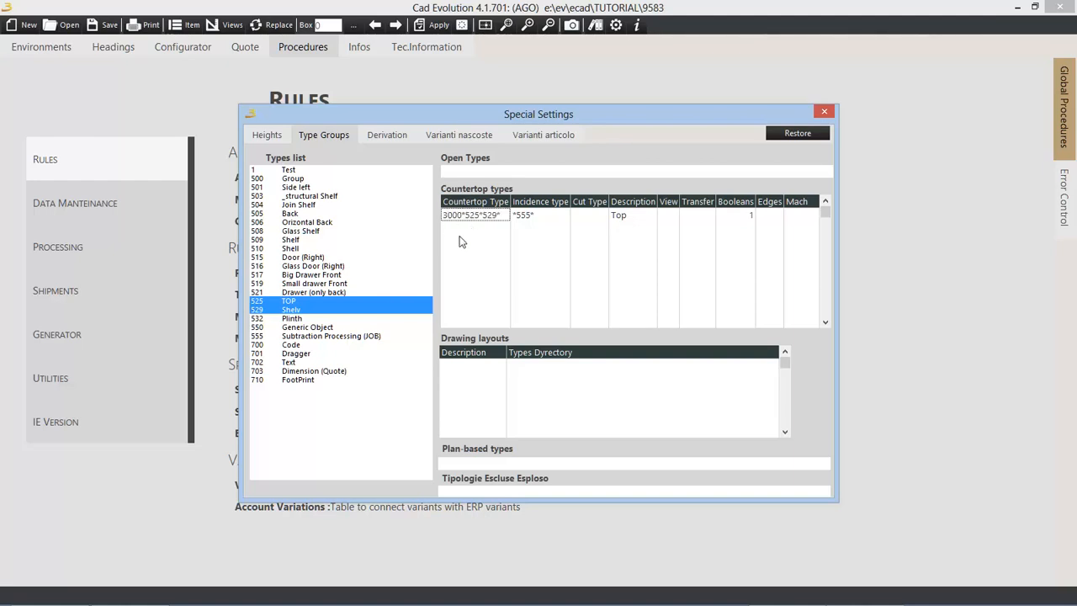
{"action": "left_click", "coordinate": [826, 134]}
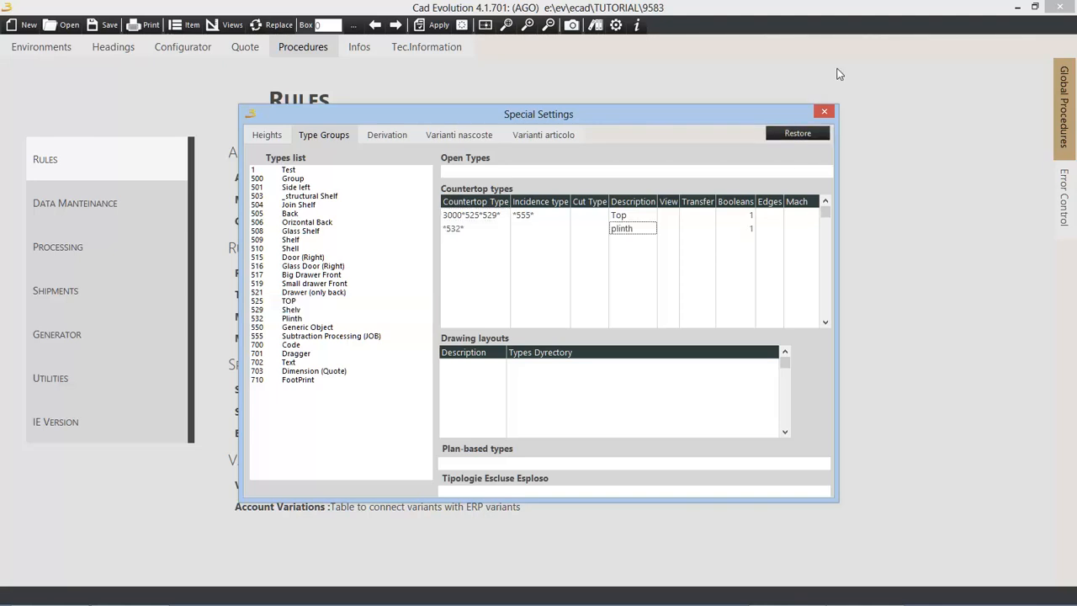